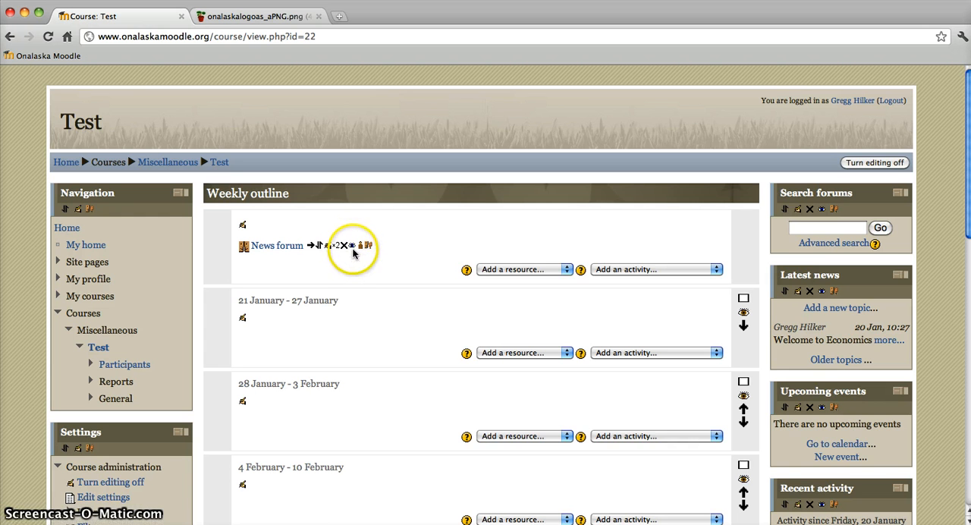
# Step: Hide the News forum in the course's general section
pyautogui.click(350, 251)
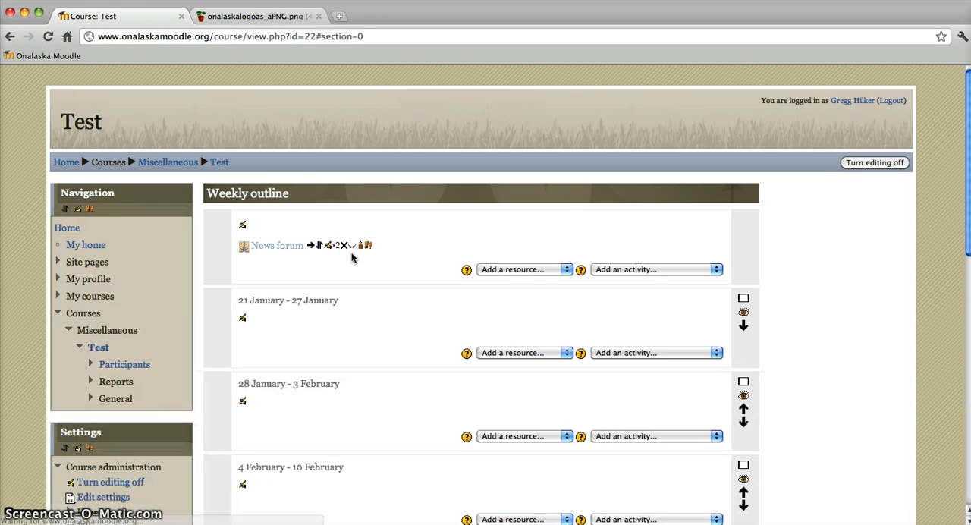
pyautogui.scroll(1, 378, 247)
pyautogui.scroll(1, 378, 246)
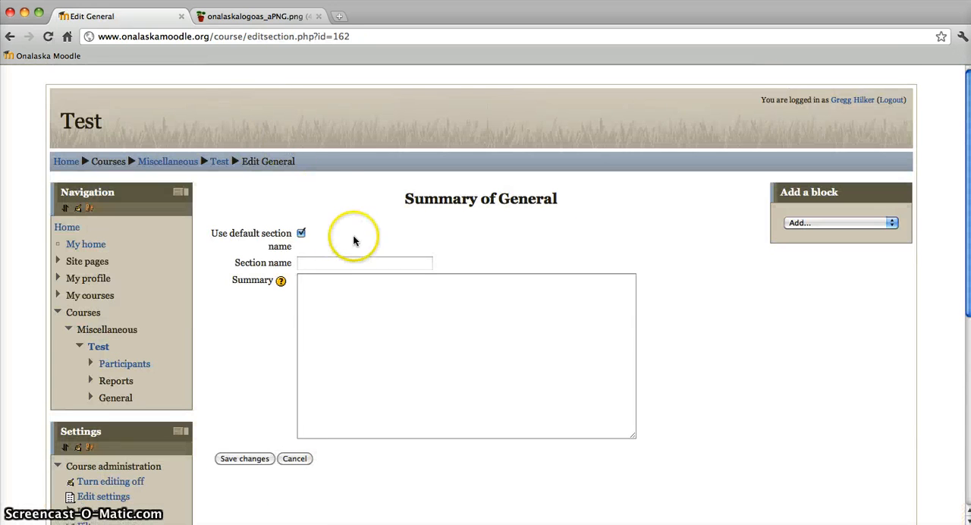
# Step: Examine the section name and summary fields of the General section, leaving the form without saving
pyautogui.scroll(-1, 339, 259)
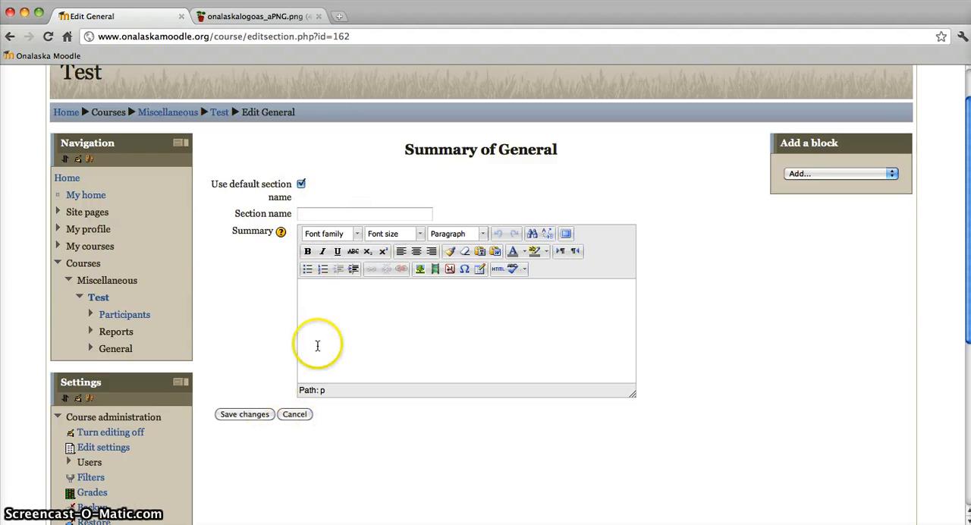
pyautogui.click(306, 214)
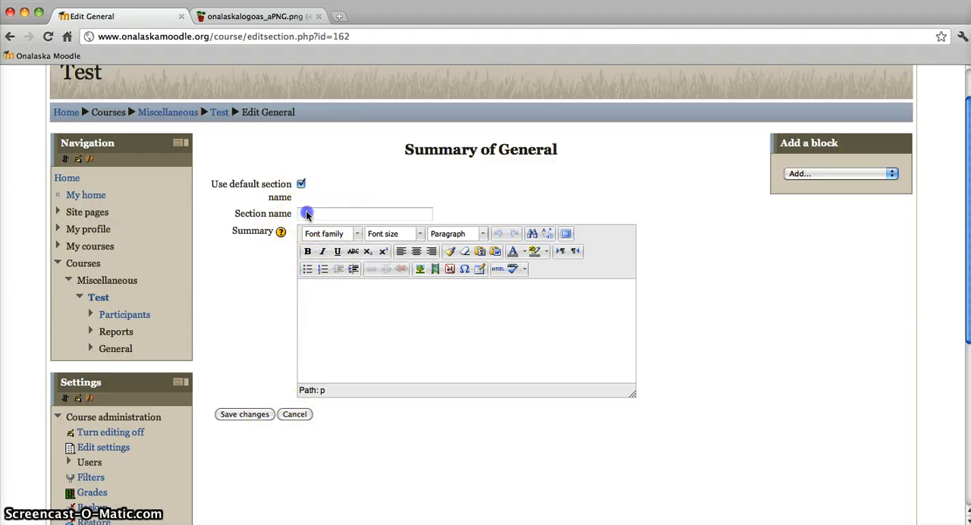
pyautogui.click(295, 414)
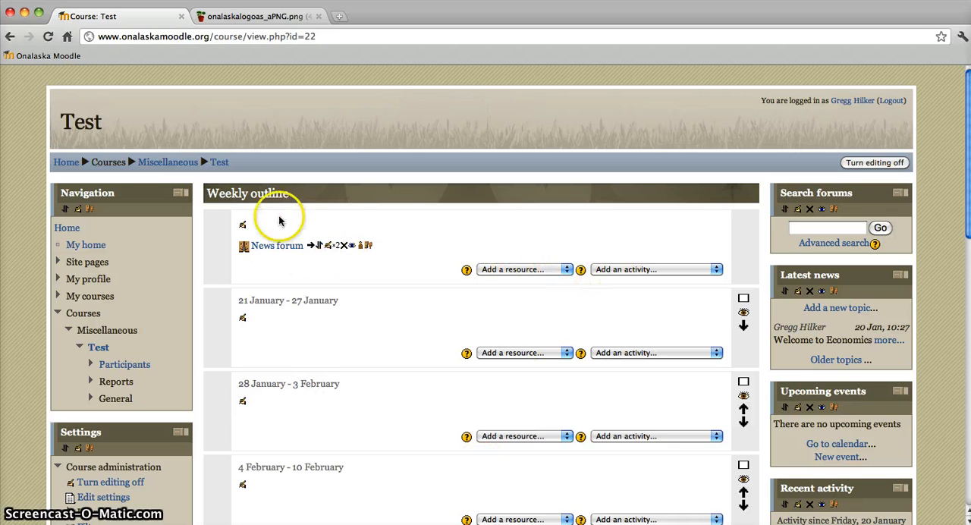
# Step: Examine the resource and activity types that can be added to the course's general section
pyautogui.click(492, 271)
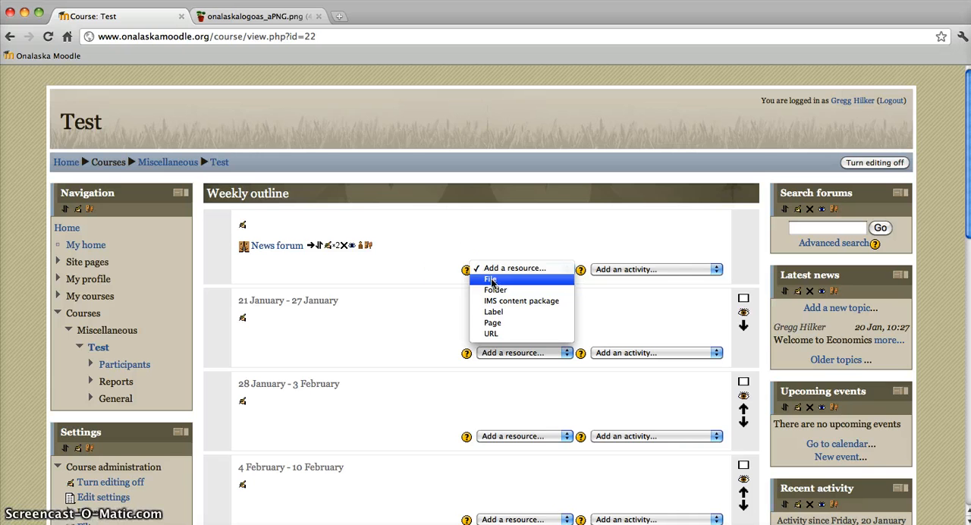
pyautogui.click(420, 271)
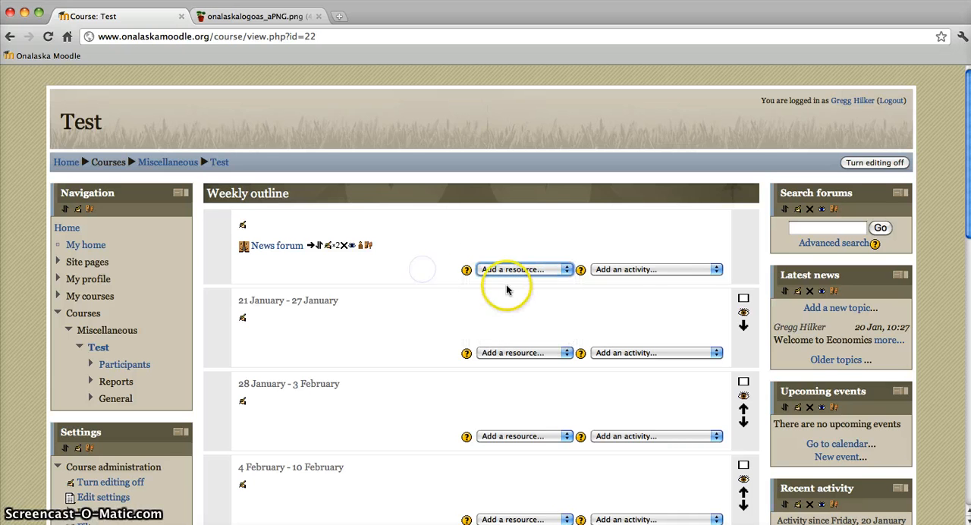
pyautogui.click(603, 270)
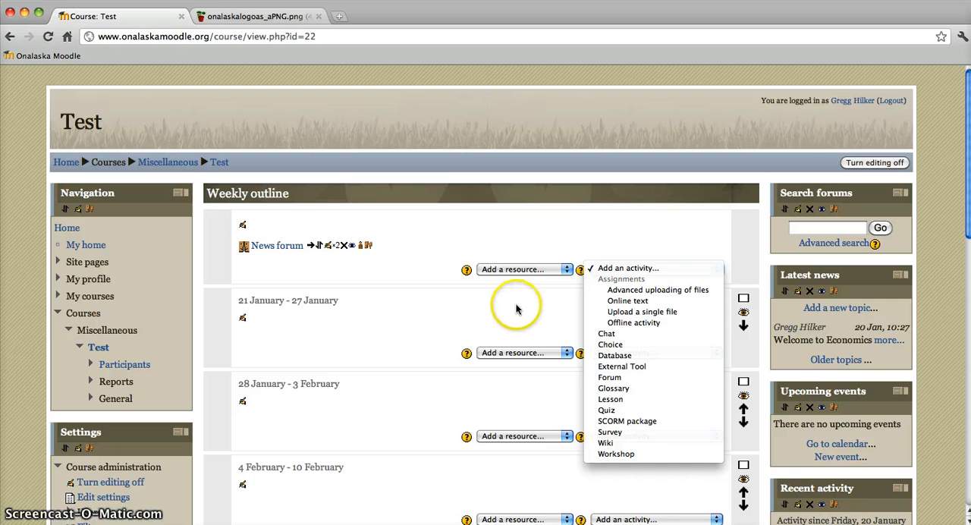
pyautogui.click(546, 246)
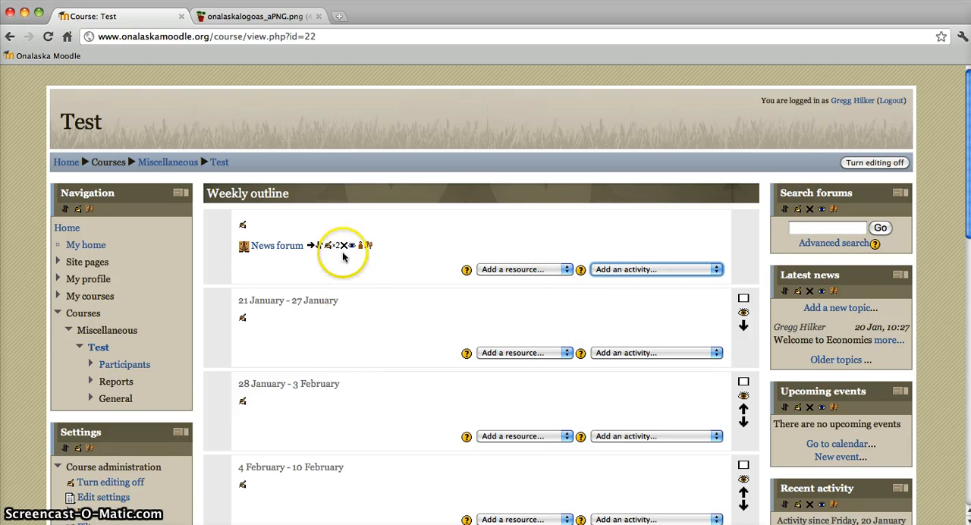
# Step: Open the Test course's settings for editing
pyautogui.scroll(-3, 343, 258)
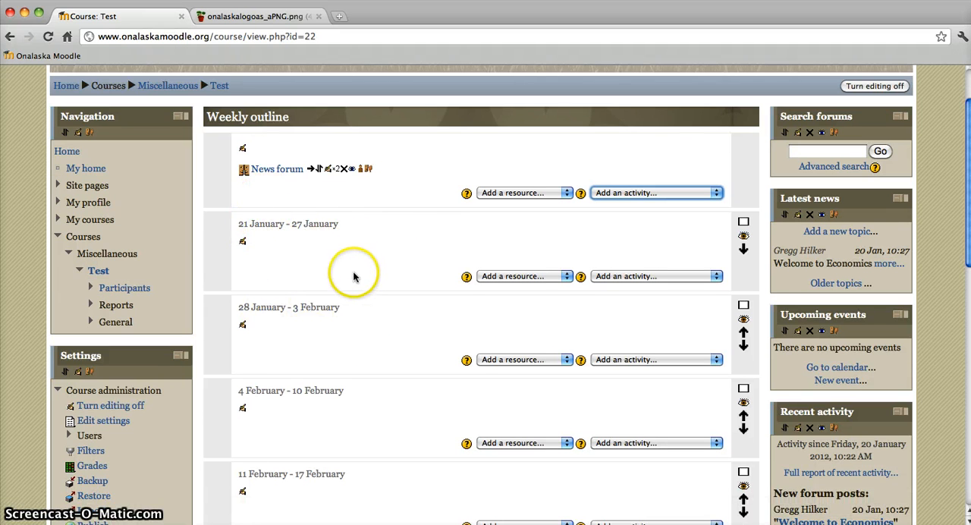
pyautogui.scroll(-8, 353, 276)
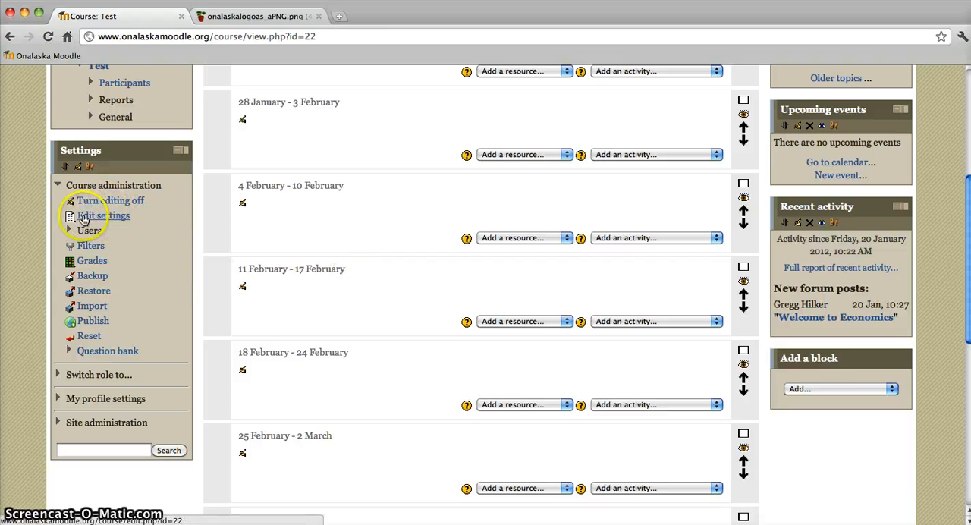
pyautogui.scroll(3, 181, 240)
pyautogui.scroll(7, 232, 241)
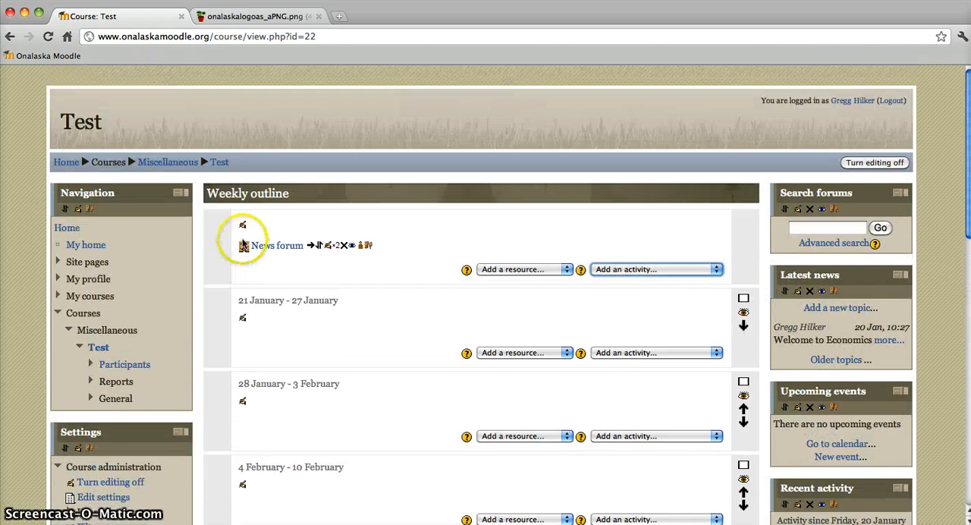
pyautogui.scroll(-3, 331, 283)
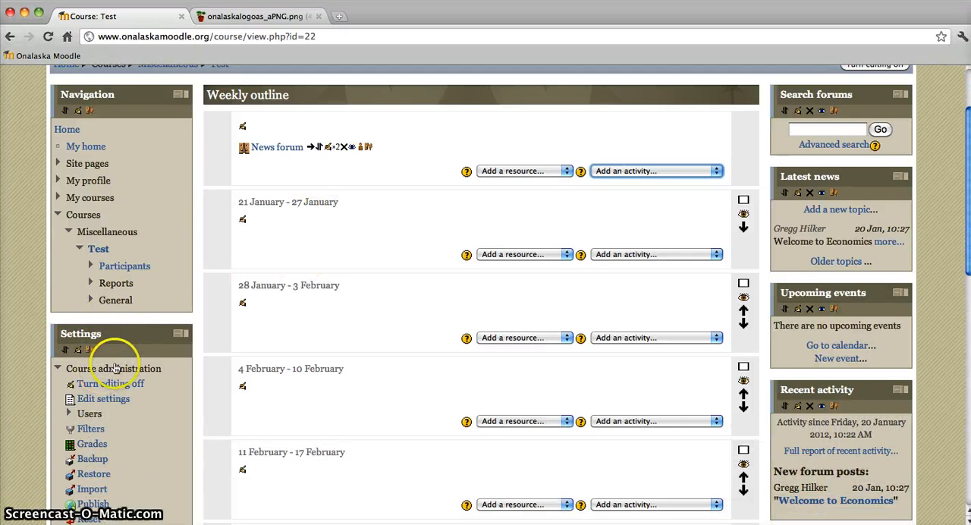
pyautogui.scroll(-3, 116, 368)
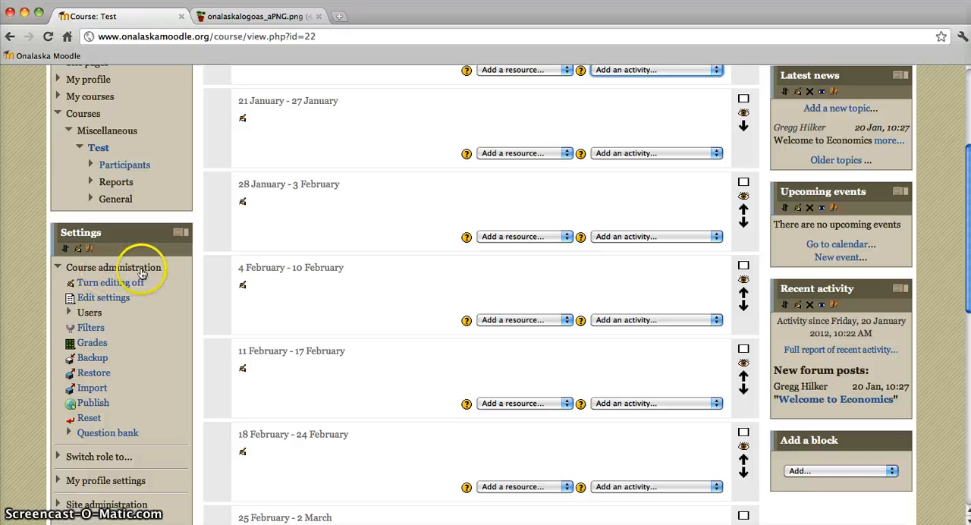
pyautogui.scroll(-1, 148, 342)
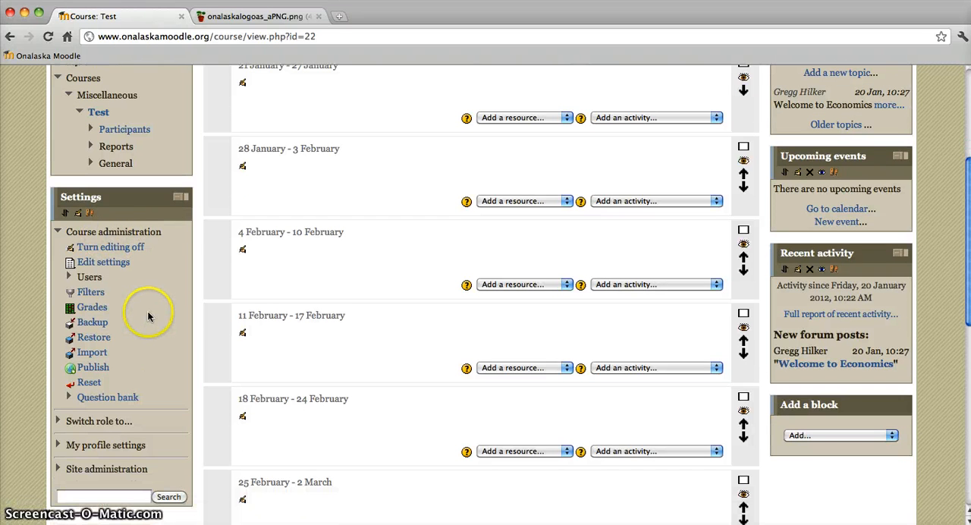
pyautogui.click(108, 265)
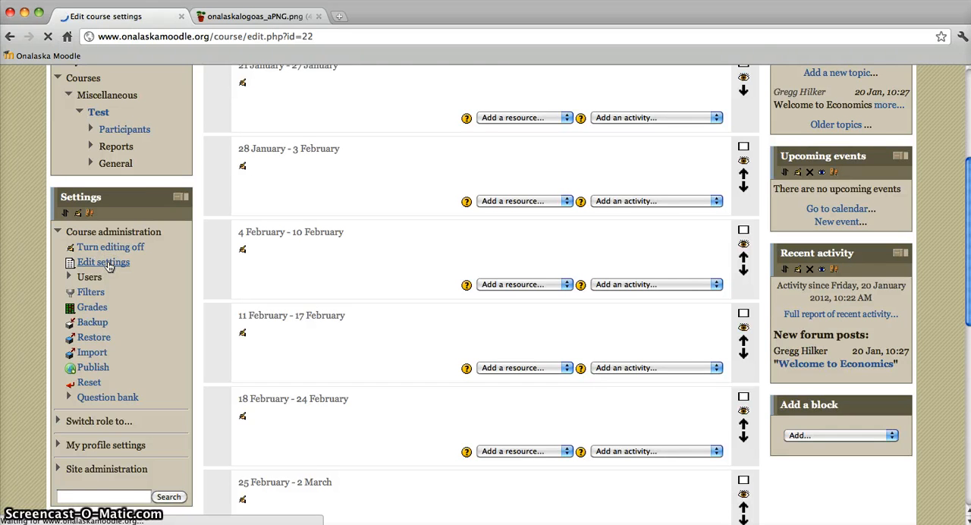
pyautogui.scroll(-1, 275, 313)
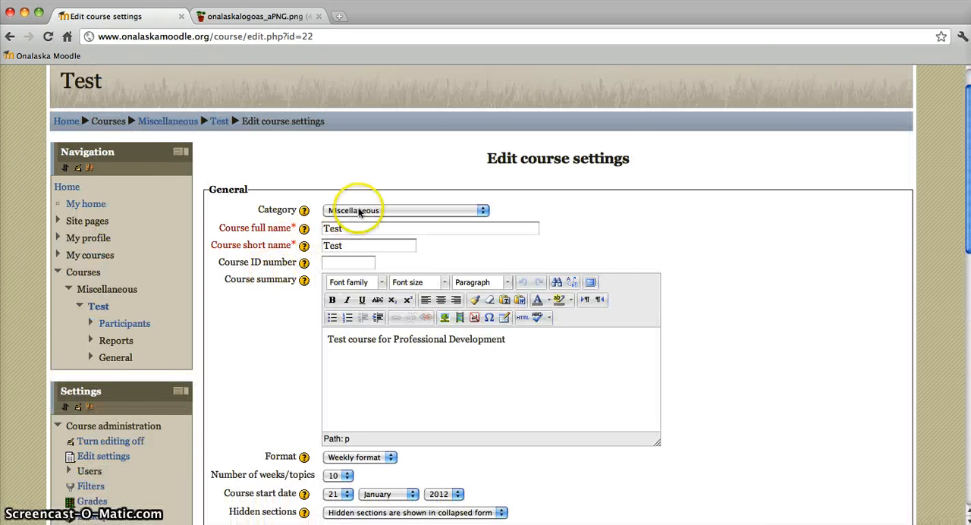
# Step: Make the course summary text "Test course for Professional Development" bold
pyautogui.click(345, 245)
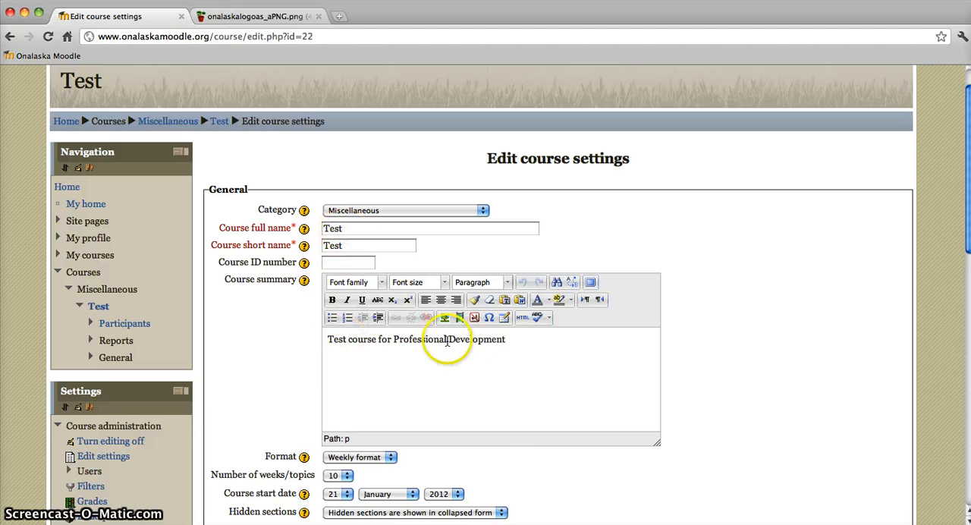
pyautogui.scroll(-1, 509, 341)
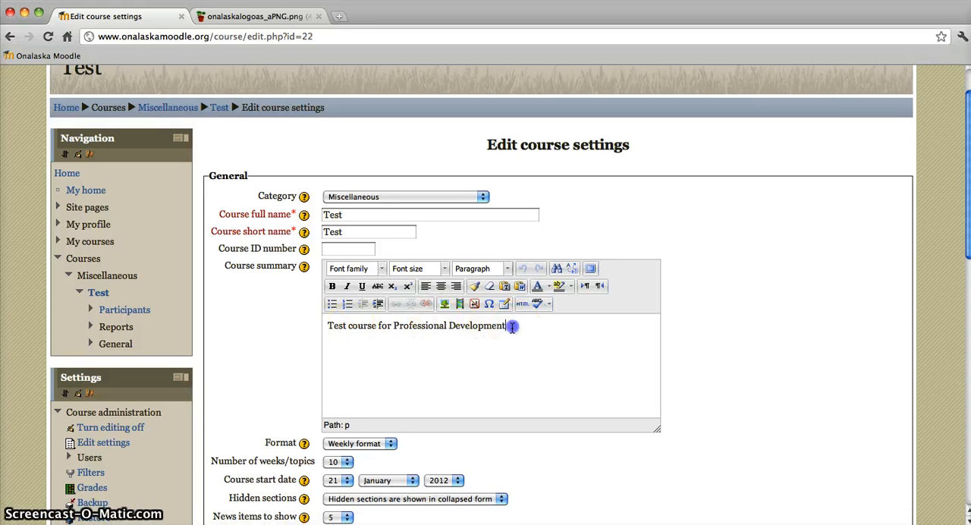
pyautogui.moveTo(507, 327); pyautogui.dragTo(355, 330)
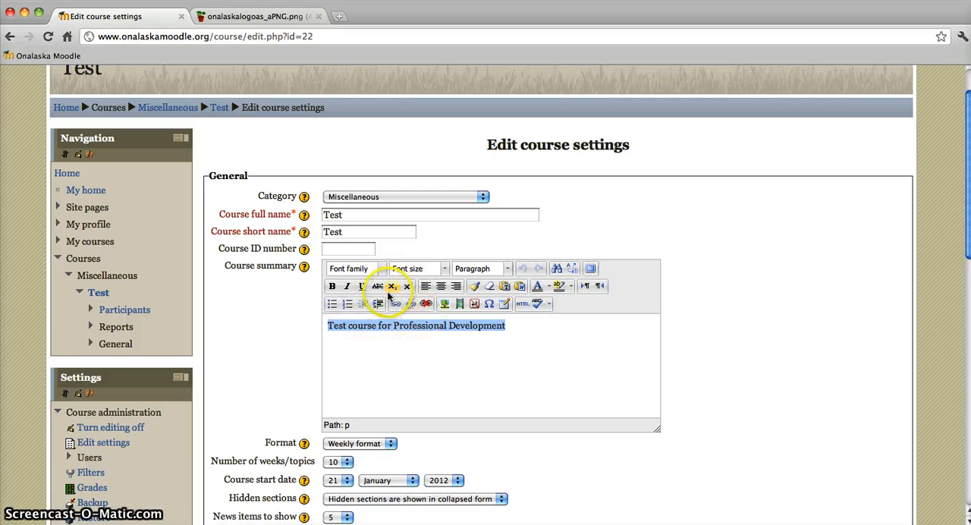
pyautogui.click(331, 286)
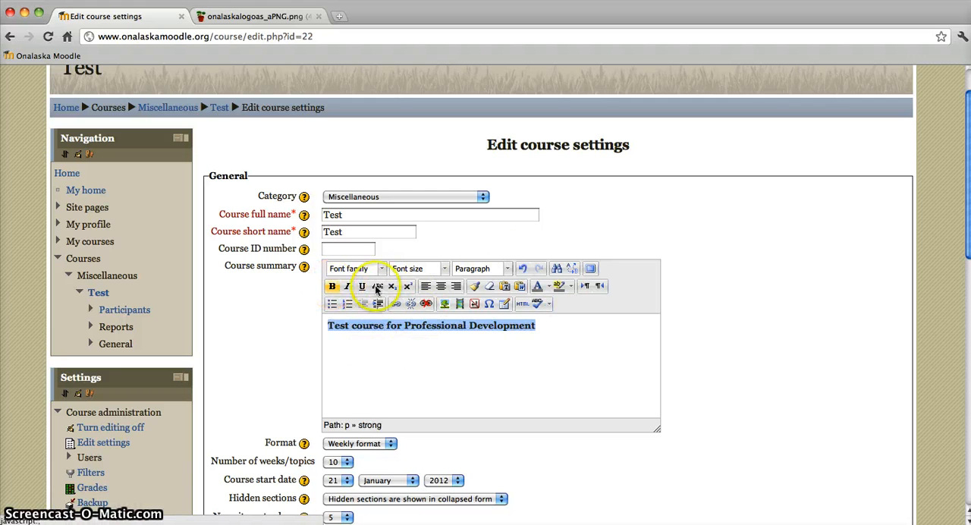
# Step: Try left, right and centre alignment on the course summary text, ending with it centred
pyautogui.click(440, 286)
pyautogui.click(426, 287)
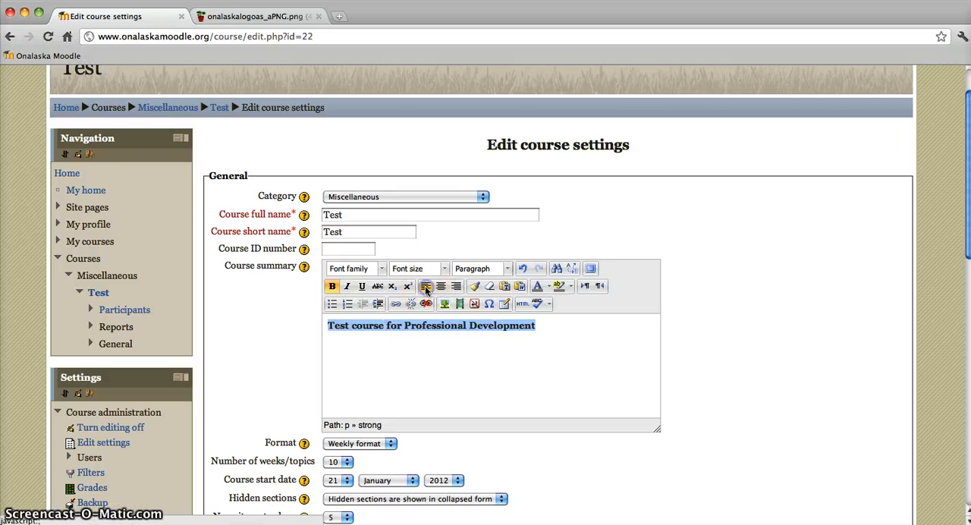
pyautogui.click(456, 286)
pyautogui.click(441, 286)
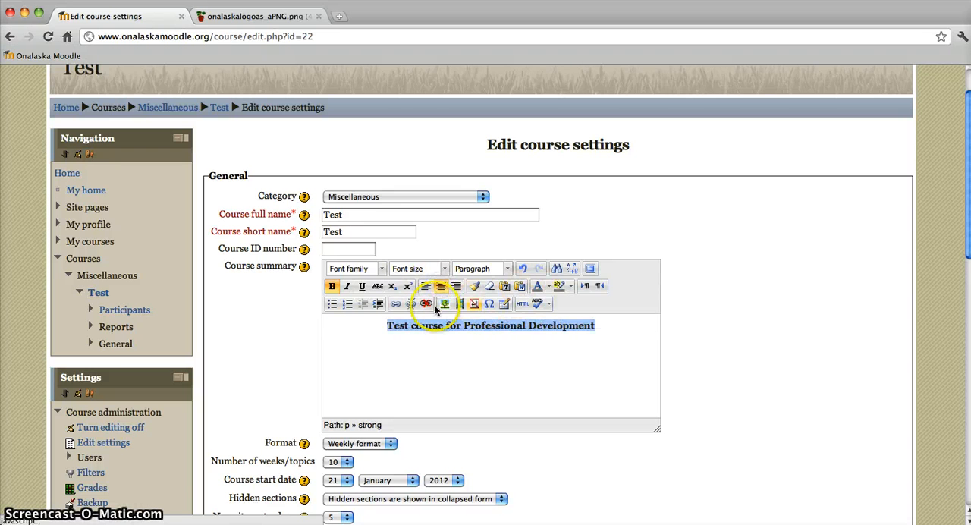
# Step: Examine the general, popup, event and advanced link options for the summary text, and cancel without inserting a link
pyautogui.click(394, 305)
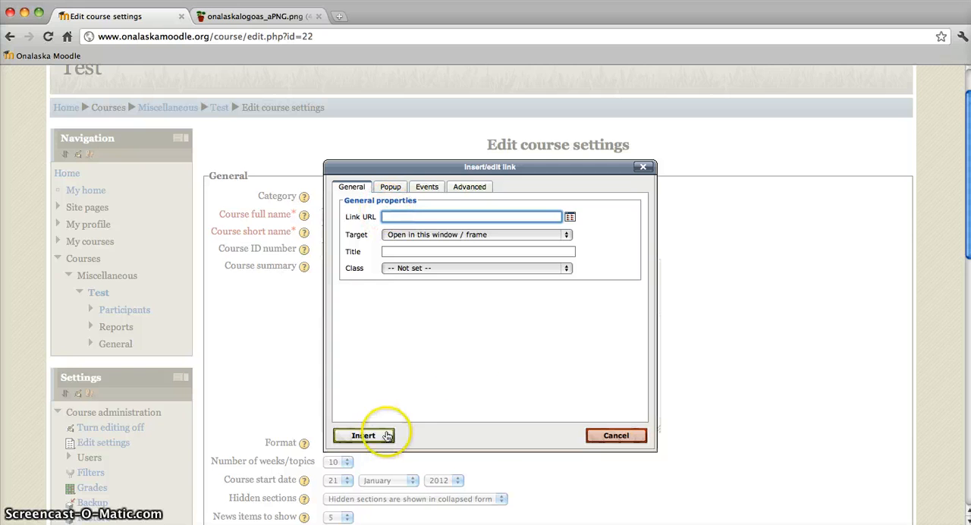
pyautogui.click(390, 187)
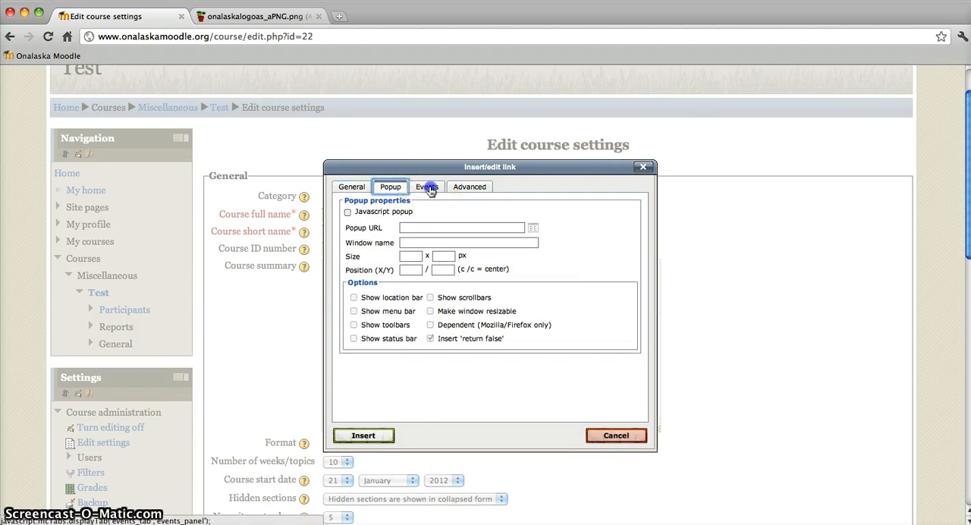
pyautogui.click(427, 187)
pyautogui.click(465, 187)
pyautogui.click(352, 187)
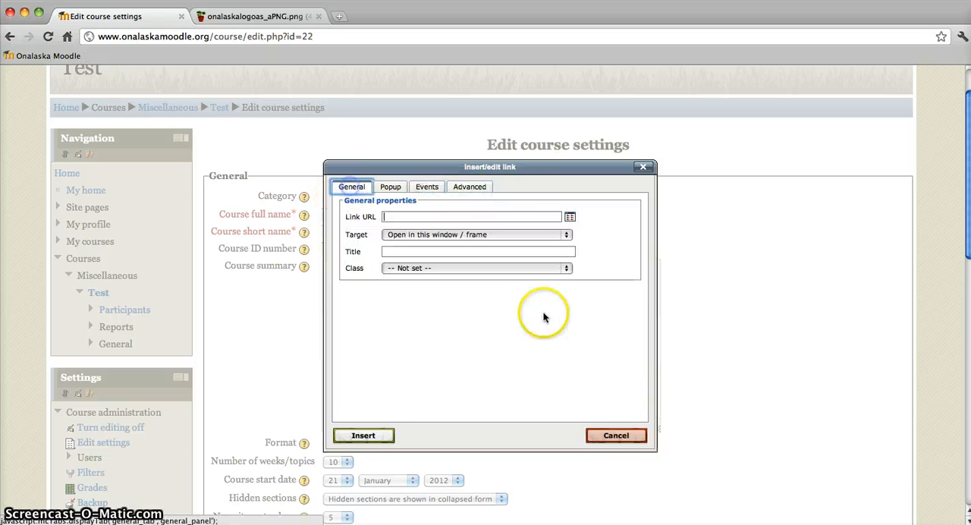
pyautogui.click(607, 437)
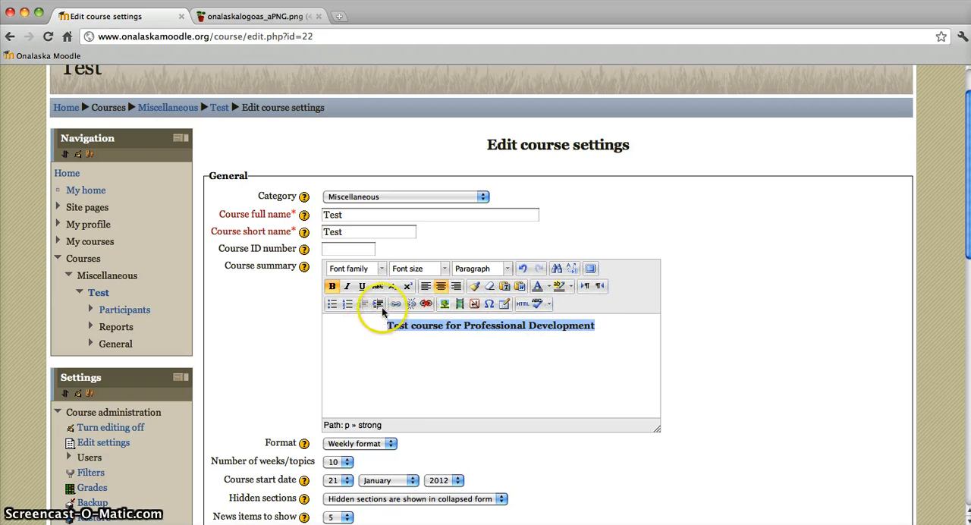
# Step: Left-align the course summary text
pyautogui.click(427, 287)
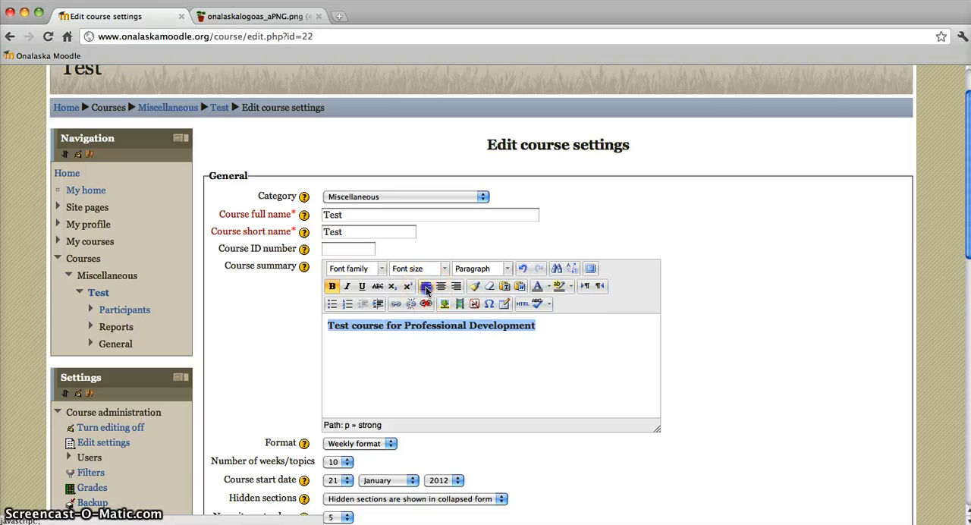
# Step: Examine the available course formats and keep Weekly format
pyautogui.scroll(-3, 491, 372)
pyautogui.scroll(-2, 491, 378)
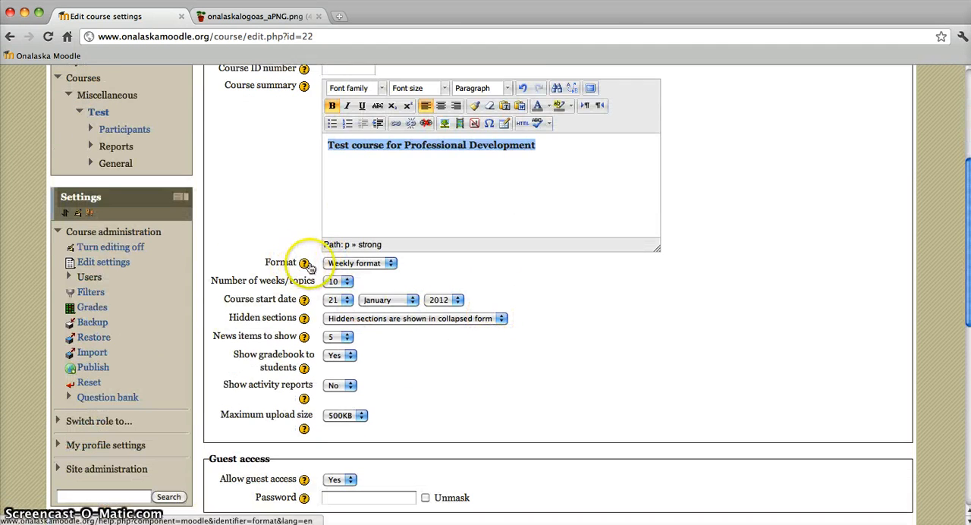
pyautogui.click(354, 263)
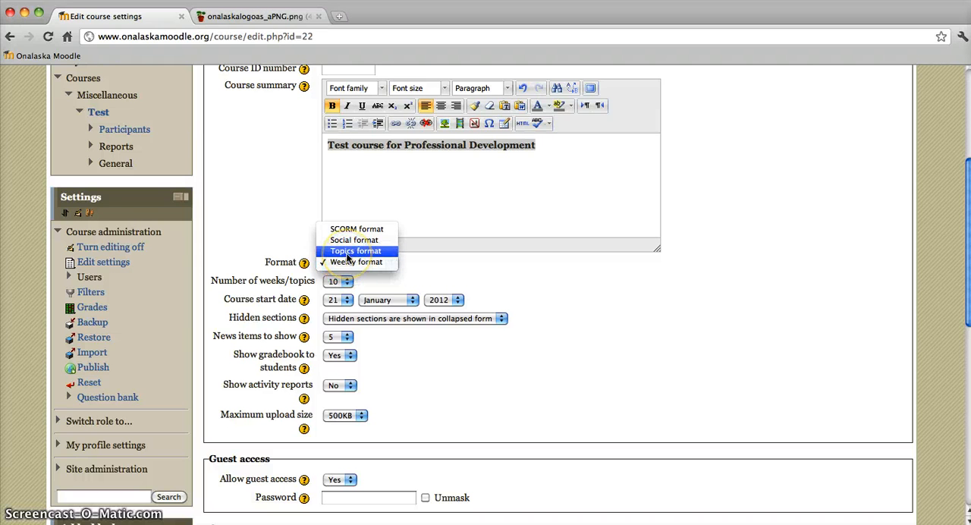
pyautogui.click(421, 277)
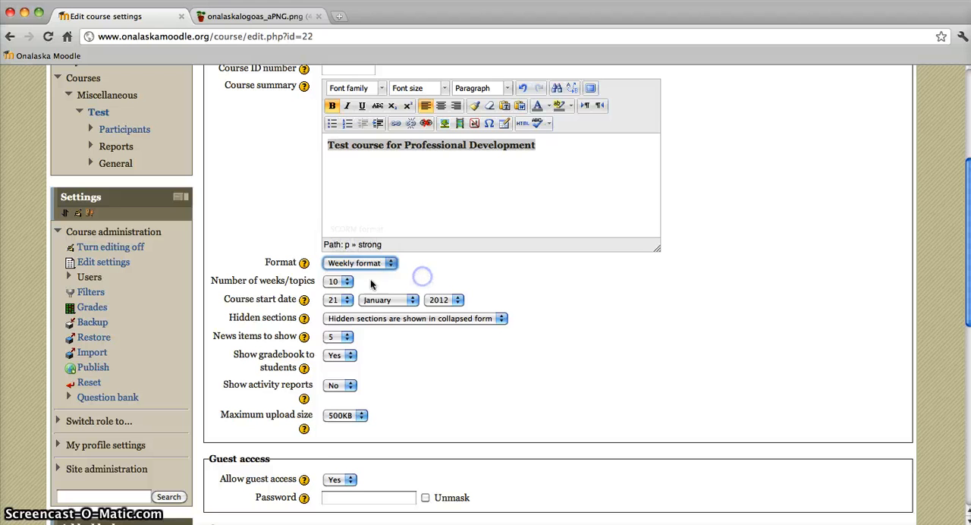
# Step: Examine the choices for the number of weeks/topics and keep 10
pyautogui.click(346, 283)
pyautogui.click(346, 285)
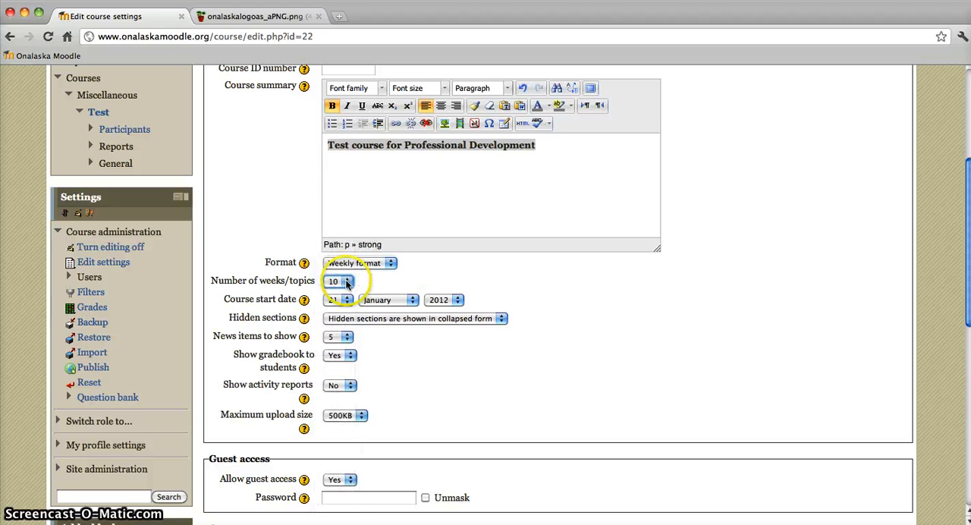
pyautogui.click(346, 282)
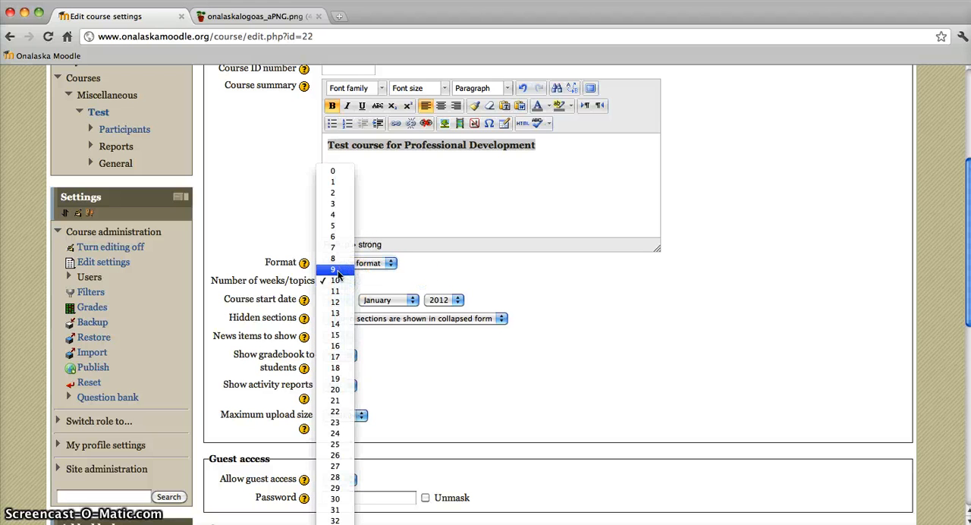
pyautogui.click(338, 280)
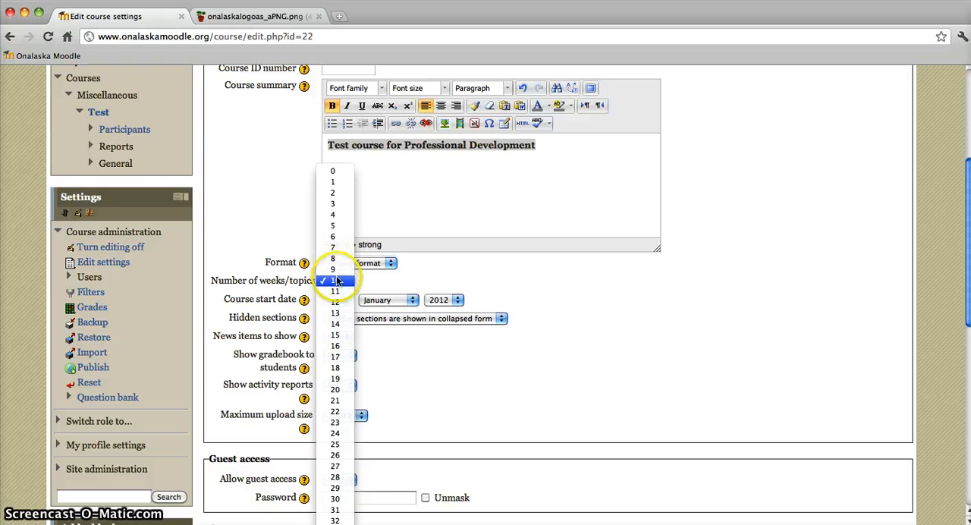
pyautogui.click(338, 281)
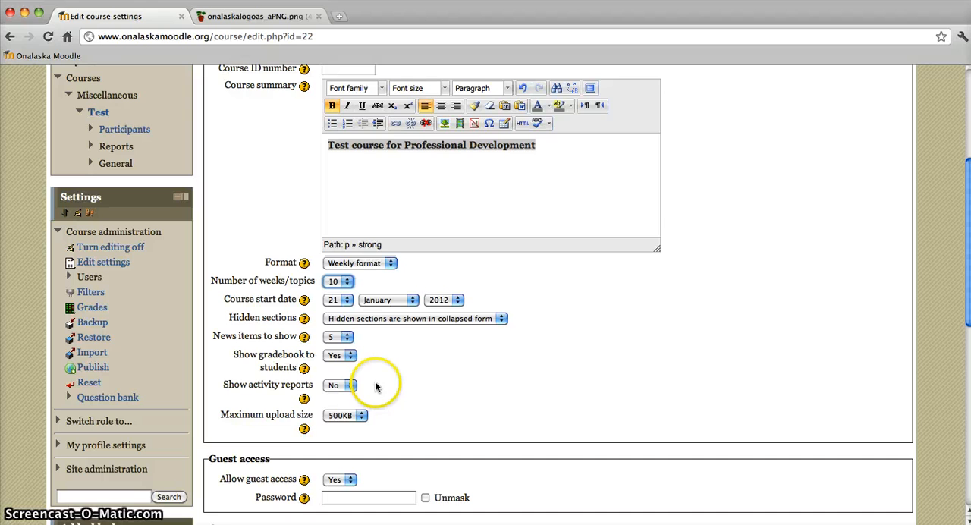
# Step: Set Show gradebook to students to No in the course settings
pyautogui.scroll(-1, 374, 387)
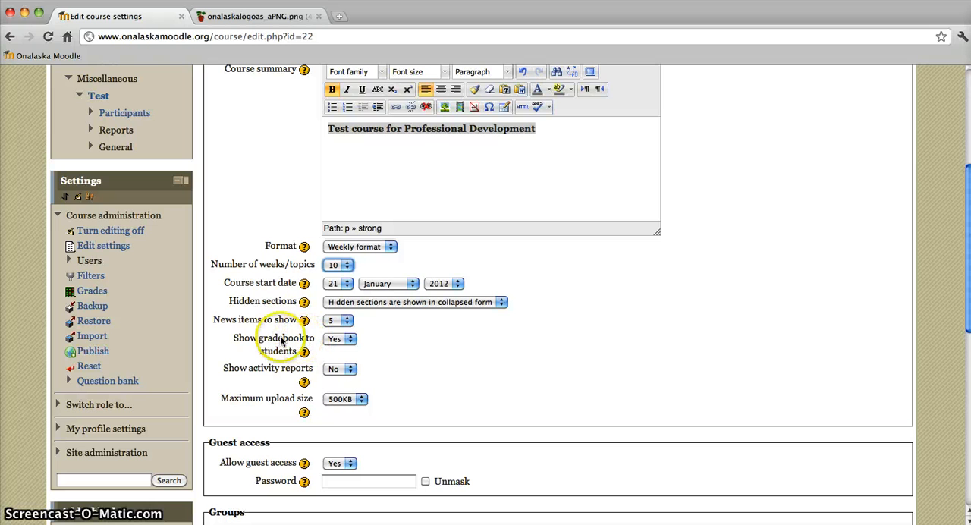
pyautogui.click(350, 339)
pyautogui.click(338, 323)
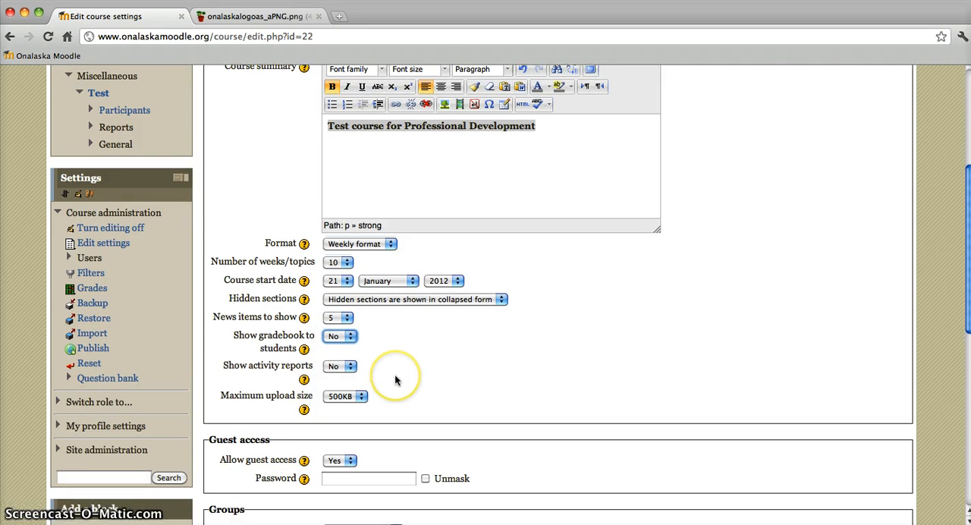
# Step: Try both Yes and No for Allow guest access, and leave the option set to No
pyautogui.scroll(-2, 396, 374)
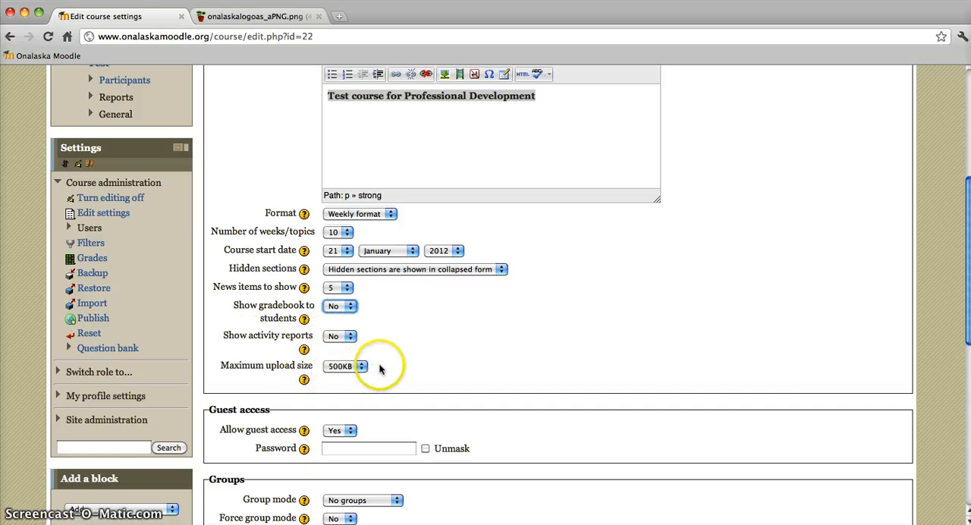
pyautogui.scroll(-1, 369, 367)
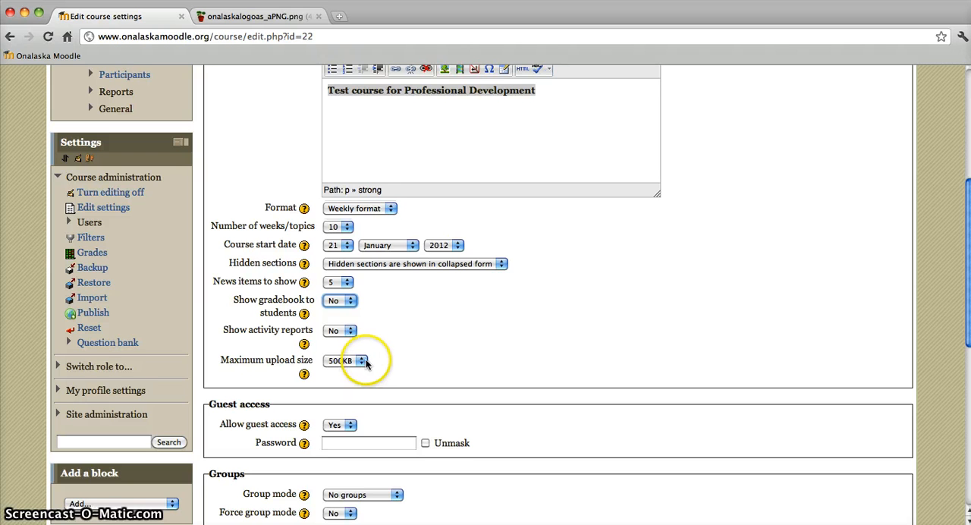
pyautogui.scroll(-3, 366, 361)
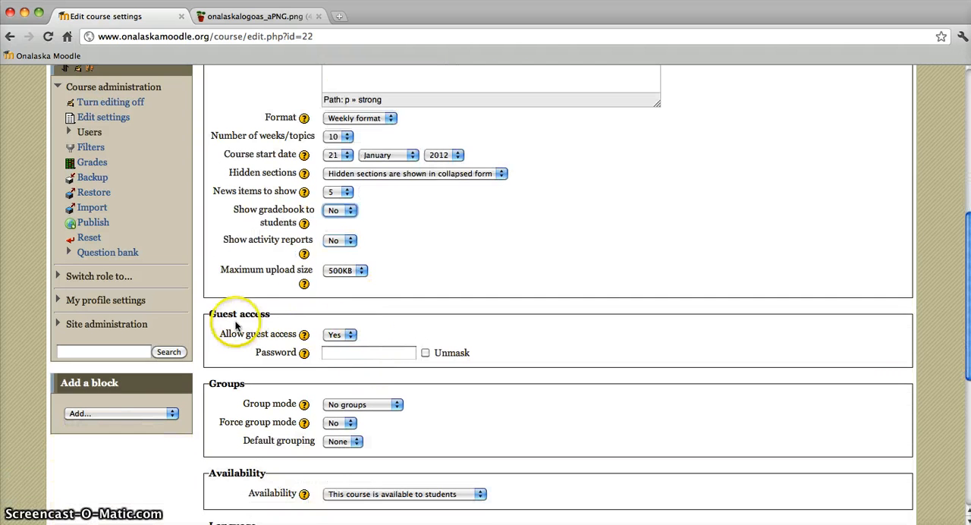
pyautogui.click(353, 335)
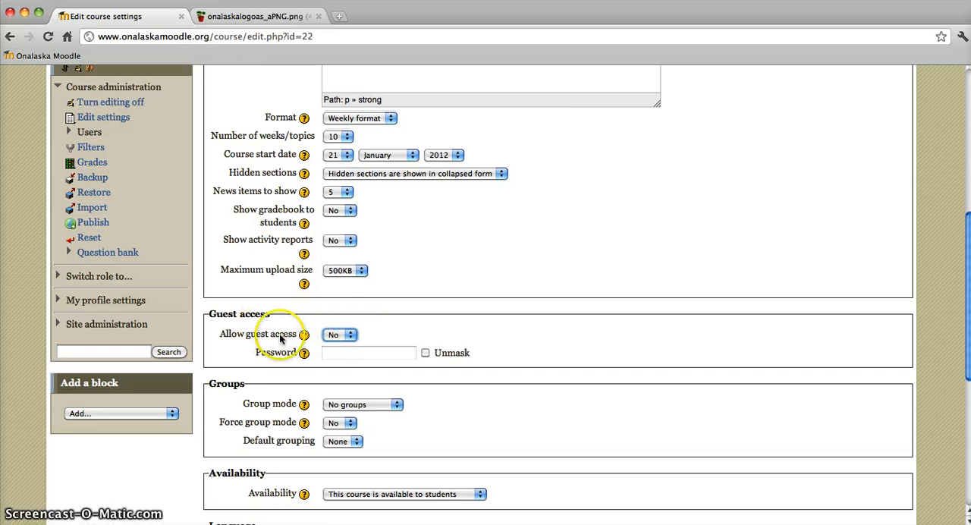
pyautogui.click(345, 335)
pyautogui.click(337, 324)
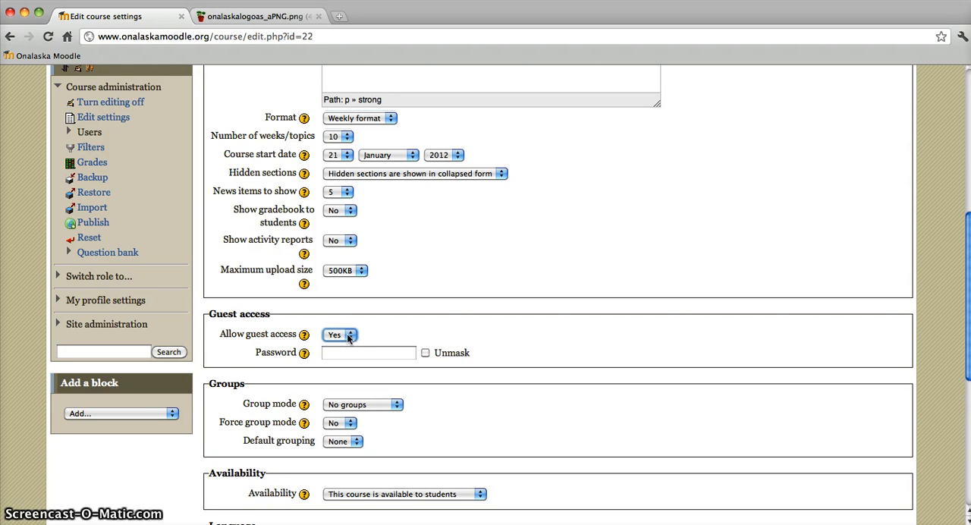
pyautogui.click(351, 337)
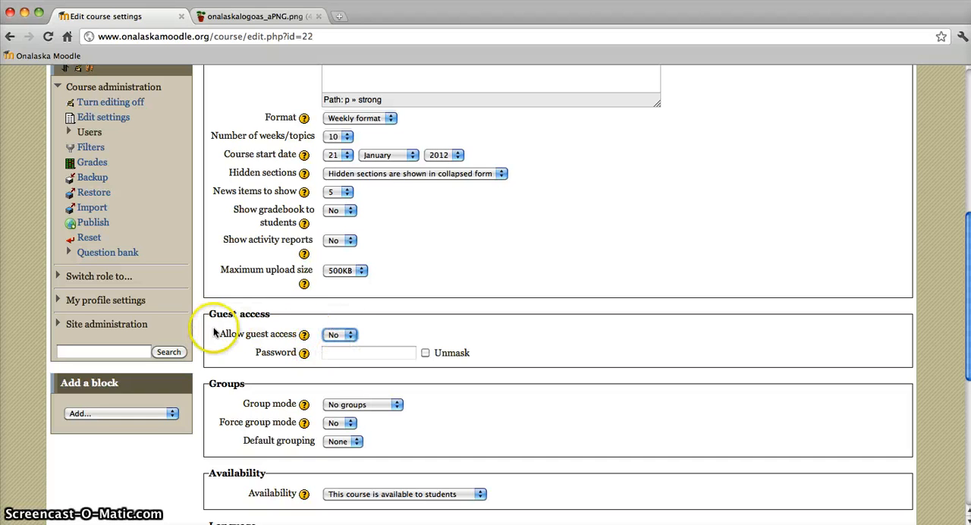
pyautogui.click(350, 336)
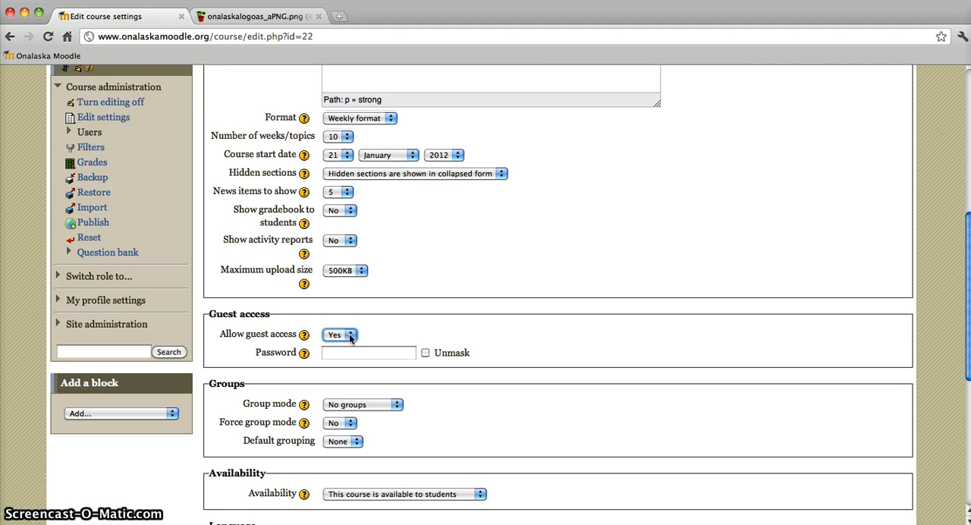
pyautogui.click(350, 335)
pyautogui.click(349, 345)
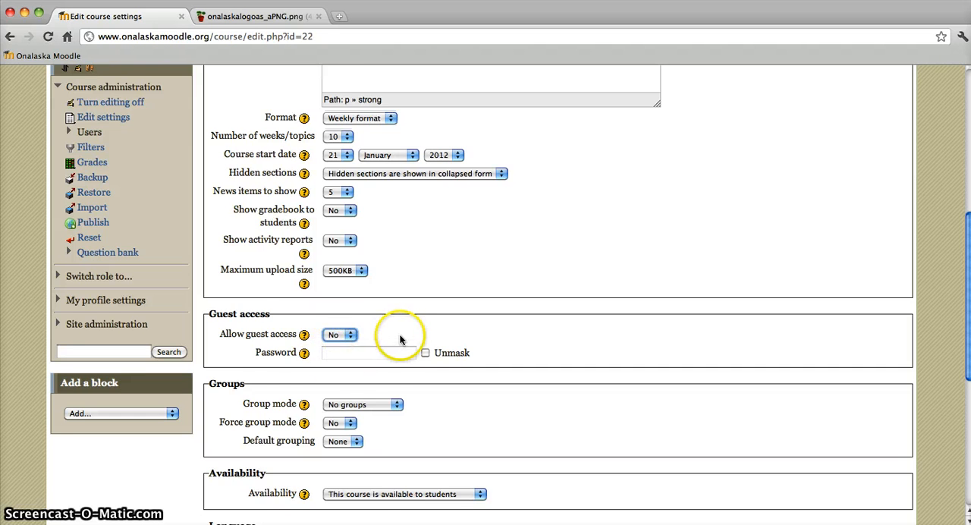
# Step: Examine the course availability choices and keep This course is available to students
pyautogui.scroll(-2, 401, 340)
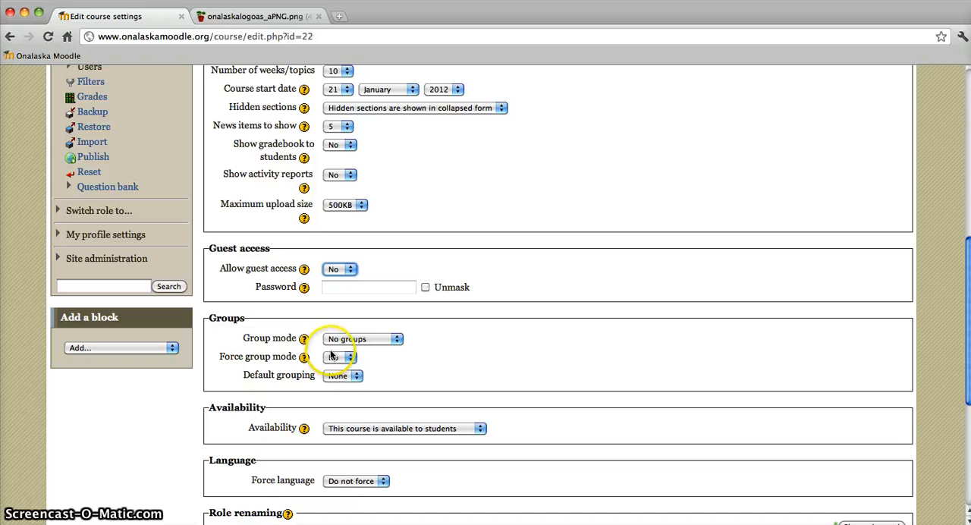
pyautogui.scroll(-3, 322, 371)
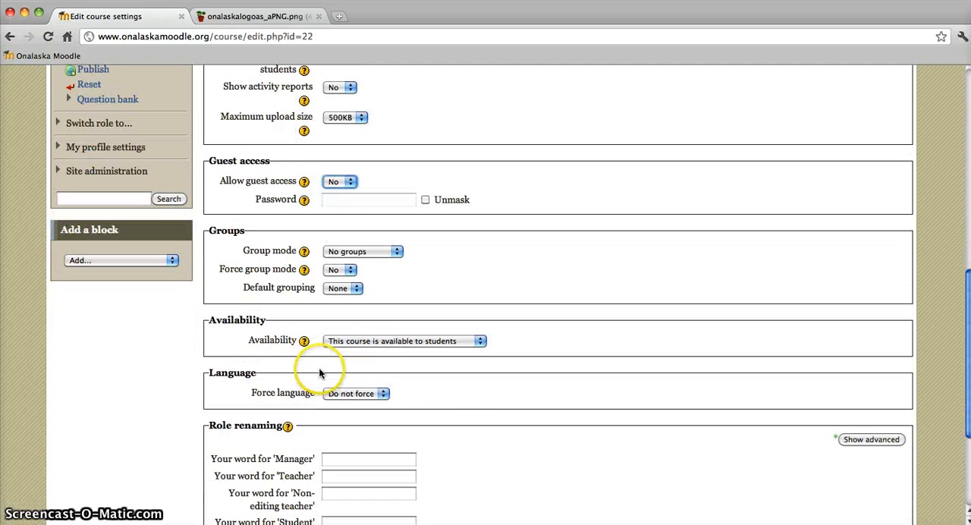
pyautogui.click(371, 341)
pyautogui.click(371, 341)
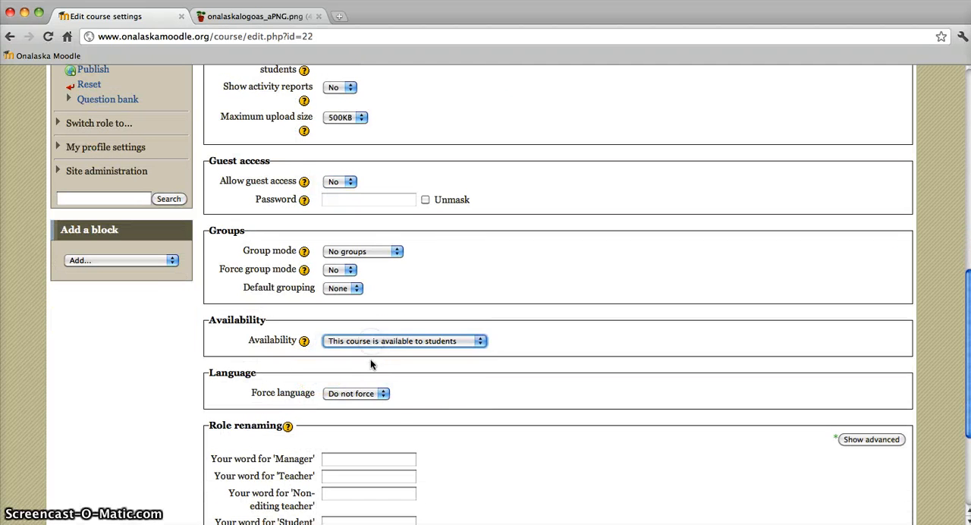
# Step: Keep Force language at Do not force and save the changes to the course settings
pyautogui.scroll(-3, 401, 385)
pyautogui.click(367, 312)
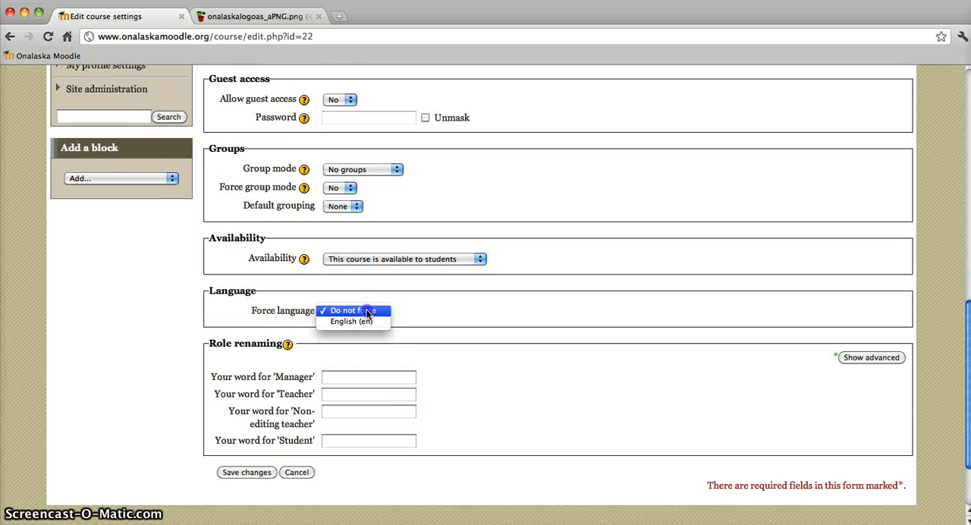
pyautogui.click(368, 311)
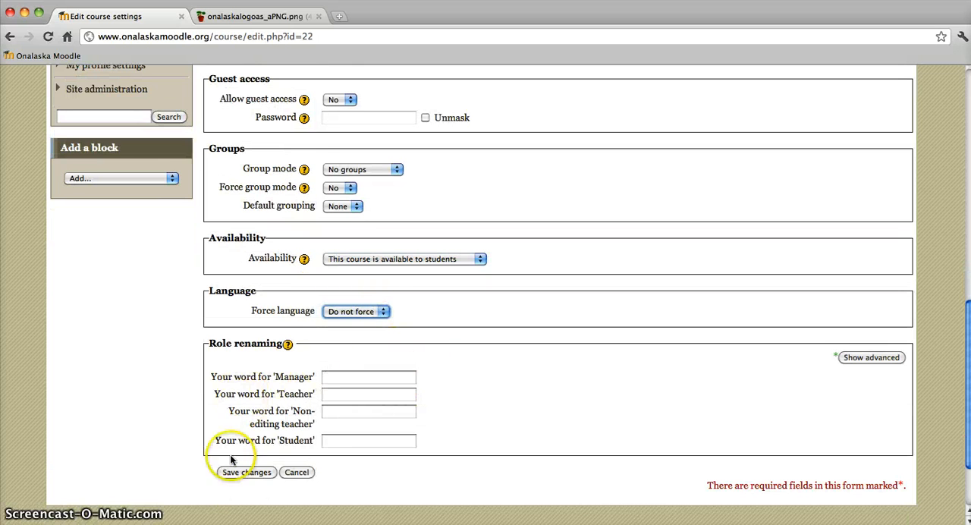
pyautogui.click(255, 473)
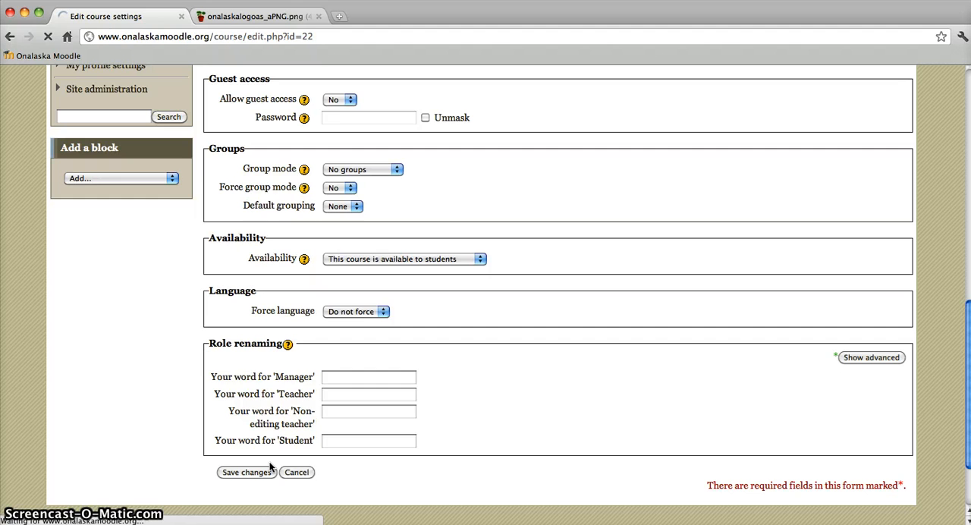